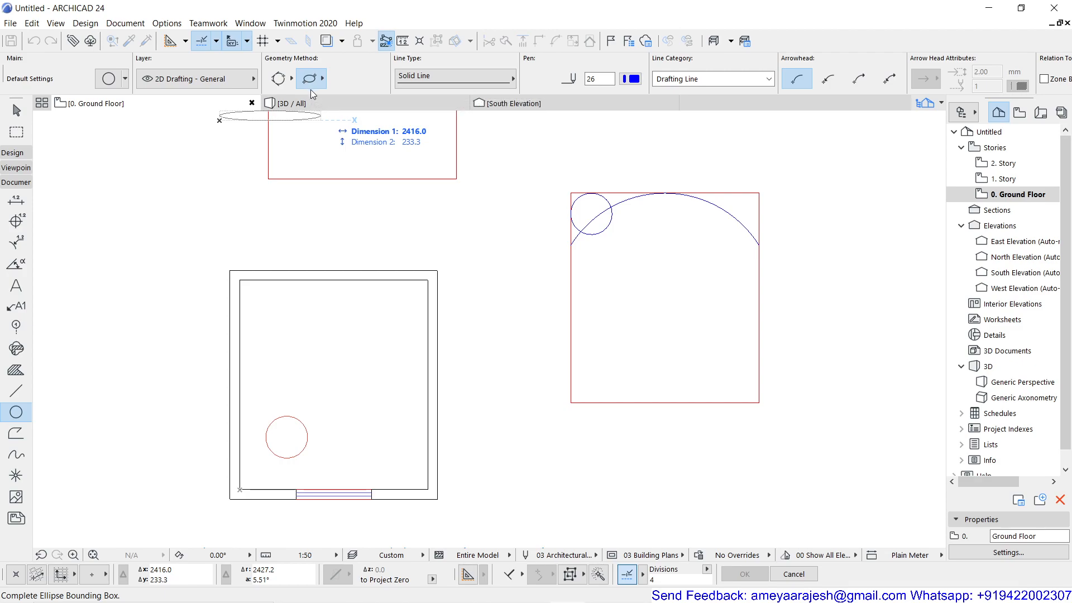
Draw an ellipse by the diagonal method, inscribed in the upper red rectangle from its lower-left to its upper-right corner.
{"action": "key", "text": "Escape"}
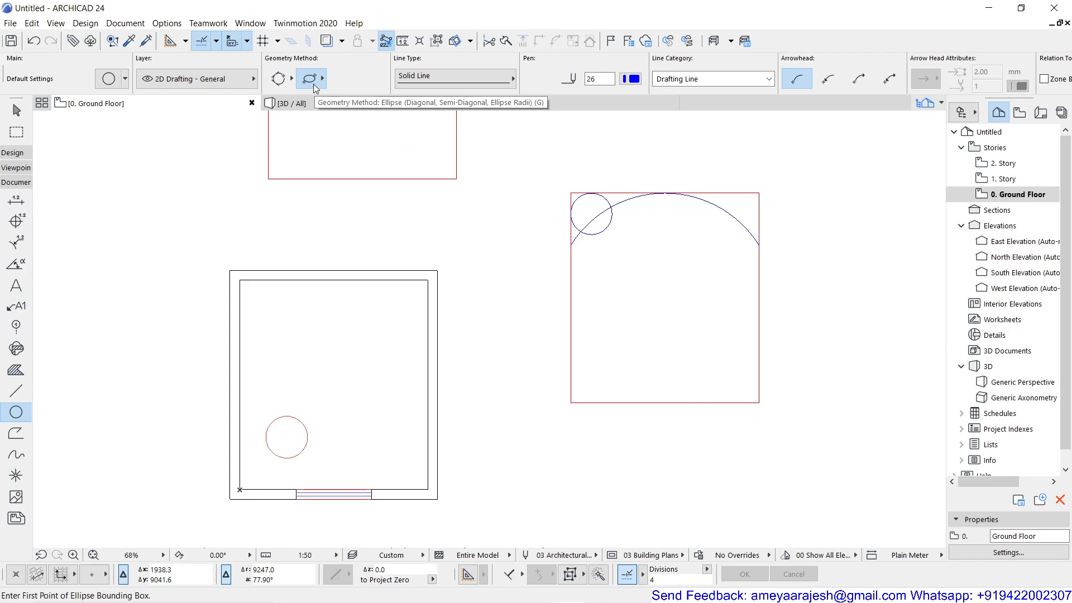
{"action": "left_click", "coordinate": [323, 83]}
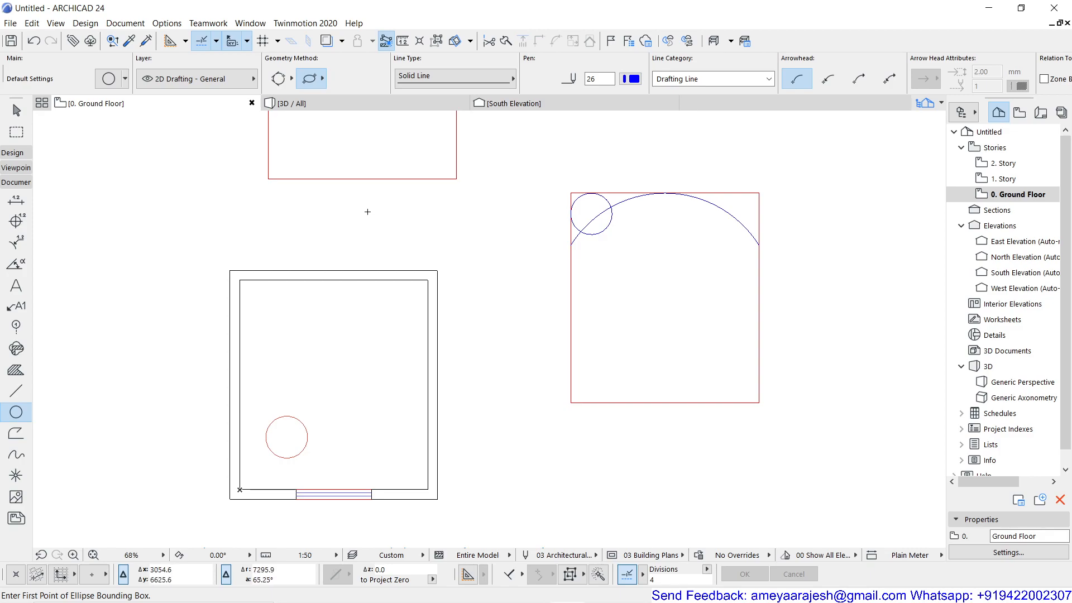
{"action": "middle_click_drag", "start_coordinate": [367, 212], "coordinate": [381, 512]}
{"action": "scroll", "coordinate": [381, 513], "scroll_direction": "up", "scroll_amount": 1}
{"action": "scroll", "coordinate": [382, 512], "scroll_direction": "up", "scroll_amount": 1}
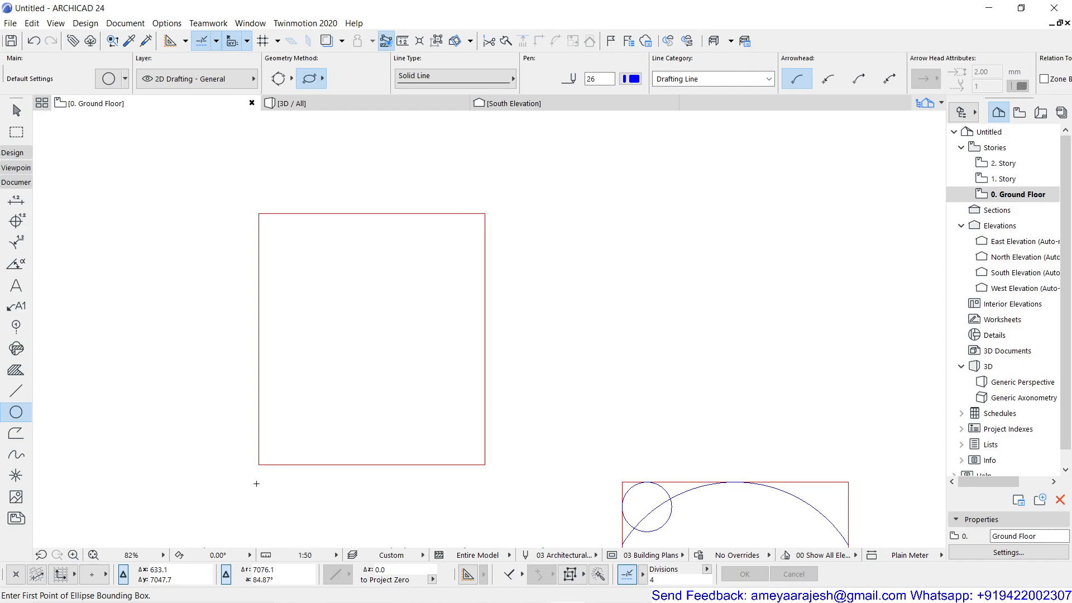
{"action": "left_click", "coordinate": [258, 464]}
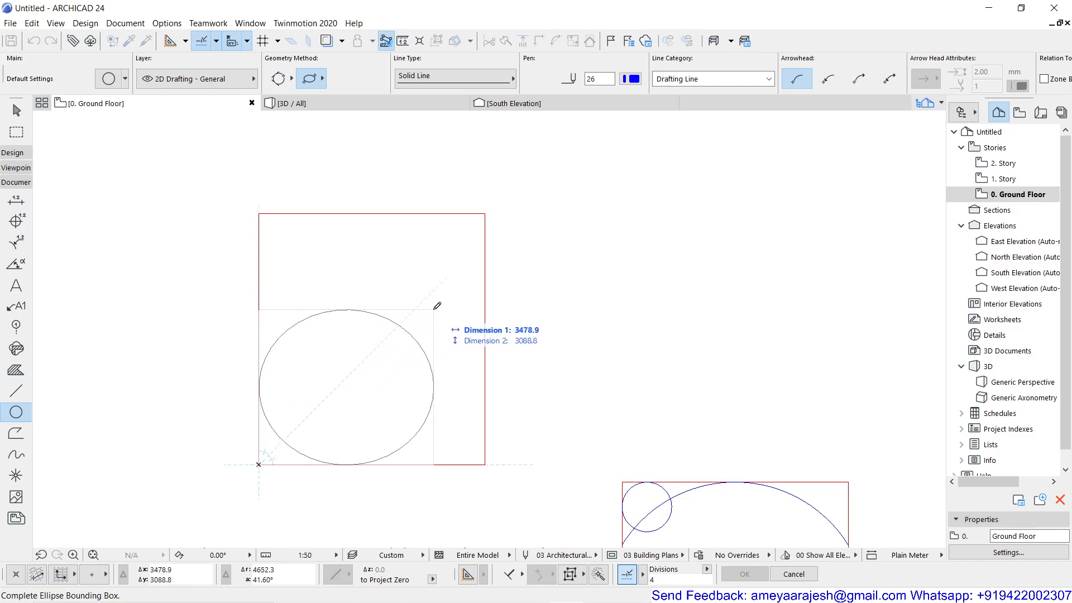
{"action": "left_click", "coordinate": [485, 214]}
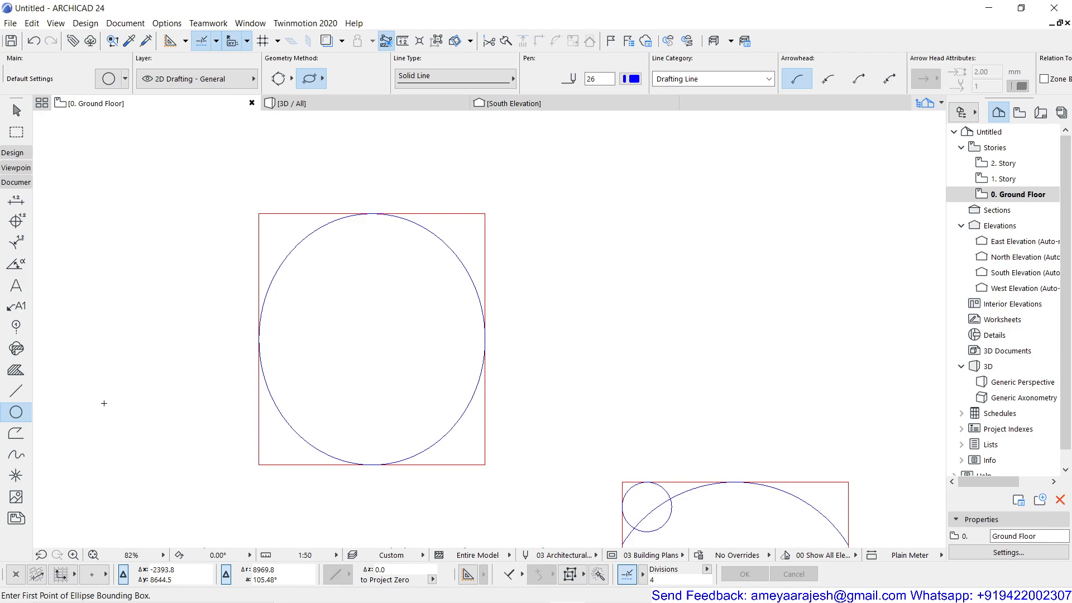
Draw a semi-diagonal ellipse centred on the upper rectangle's lower-left corner, with its bounding corner at the rectangle's upper-right corner.
{"action": "key", "text": "g"}
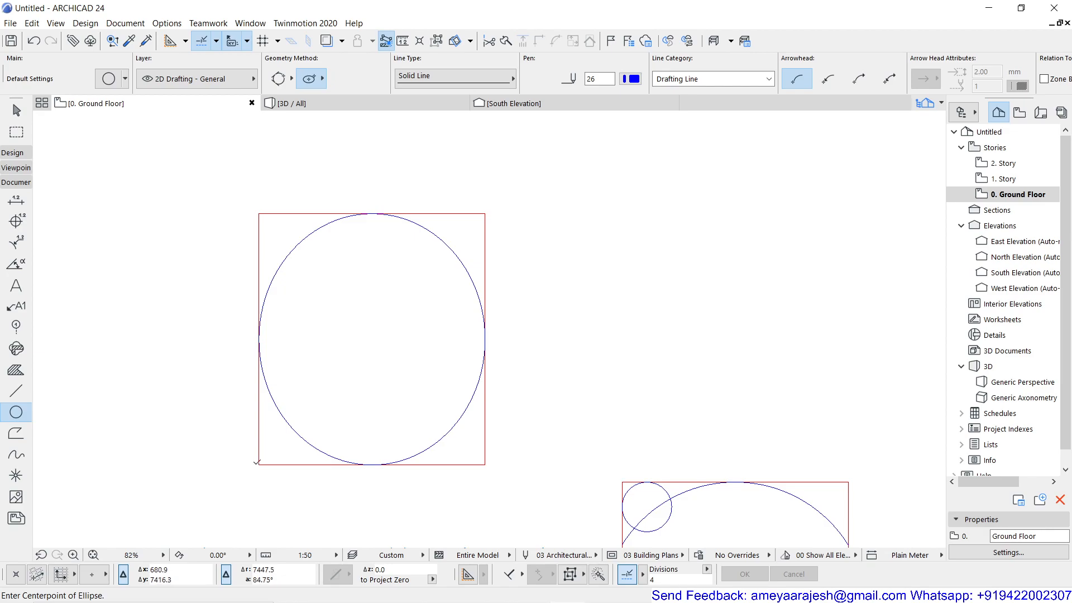
{"action": "left_click", "coordinate": [259, 463]}
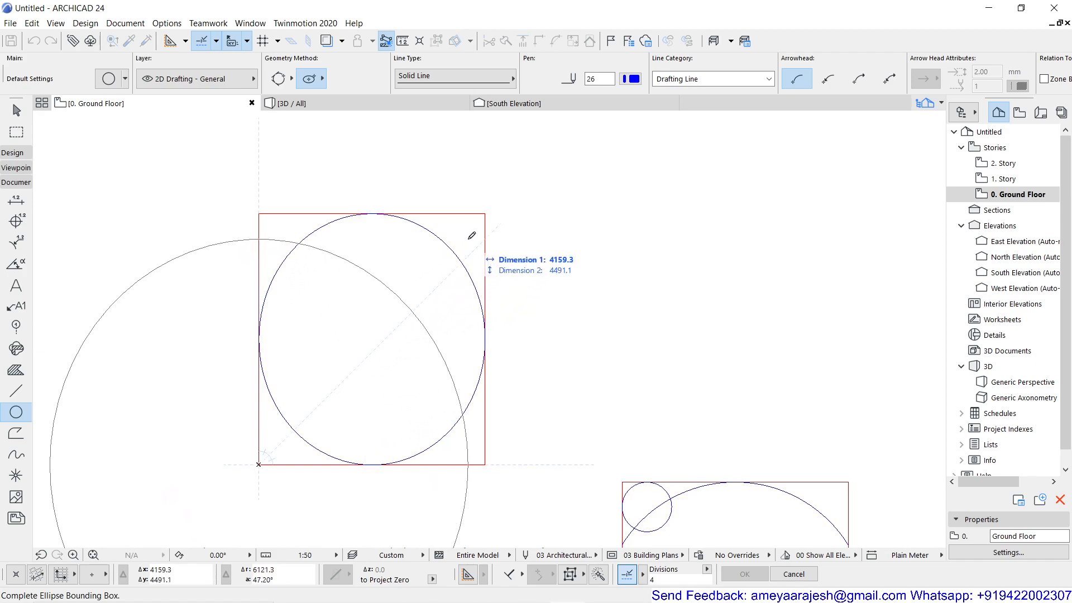
{"action": "left_click", "coordinate": [485, 213]}
Draw an Ellipse Radii arc at the right-hand rectangle's bottom-edge midpoint, with its axis to the lower-right corner, second radius 1250, sweeping about 241° counter-clockwise.
{"action": "scroll", "coordinate": [368, 334], "scroll_direction": "down", "scroll_amount": 3}
{"action": "middle_click_drag", "start_coordinate": [356, 359], "coordinate": [354, 337]}
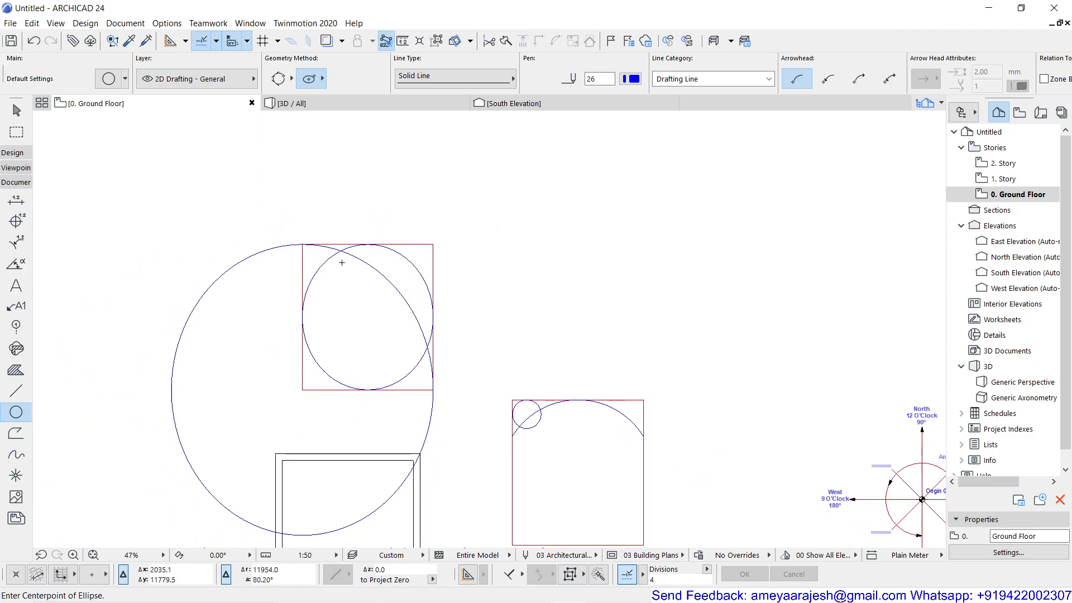
{"action": "mouse_move", "coordinate": [264, 361]}
{"action": "middle_mouse_down"}
{"action": "mouse_move", "coordinate": [321, 307]}
{"action": "mouse_move", "coordinate": [420, 284]}
{"action": "middle_mouse_up"}
{"action": "scroll", "coordinate": [424, 289], "scroll_direction": "up", "scroll_amount": 1}
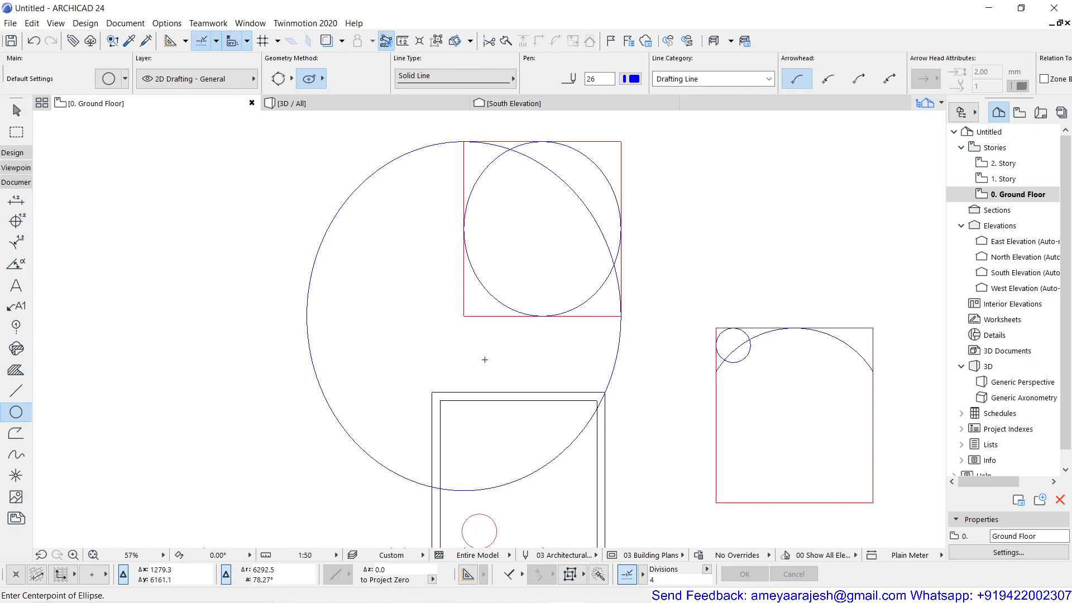
{"action": "key", "text": "g"}
{"action": "middle_click_drag", "start_coordinate": [718, 431], "coordinate": [591, 355]}
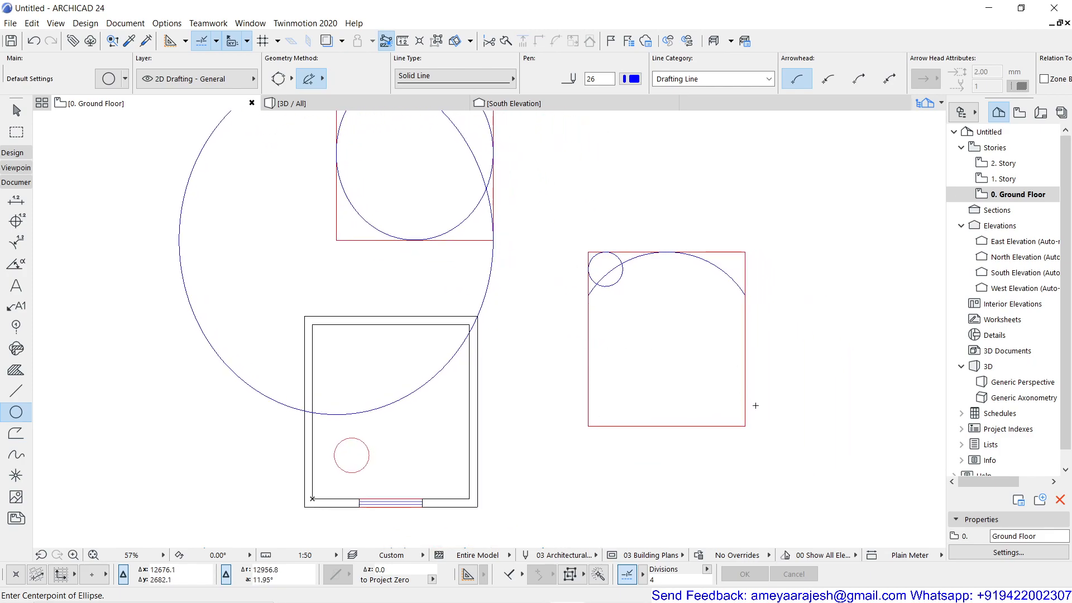
{"action": "scroll", "coordinate": [770, 421], "scroll_direction": "up", "scroll_amount": 4}
{"action": "middle_click_drag", "start_coordinate": [779, 382], "coordinate": [690, 397]}
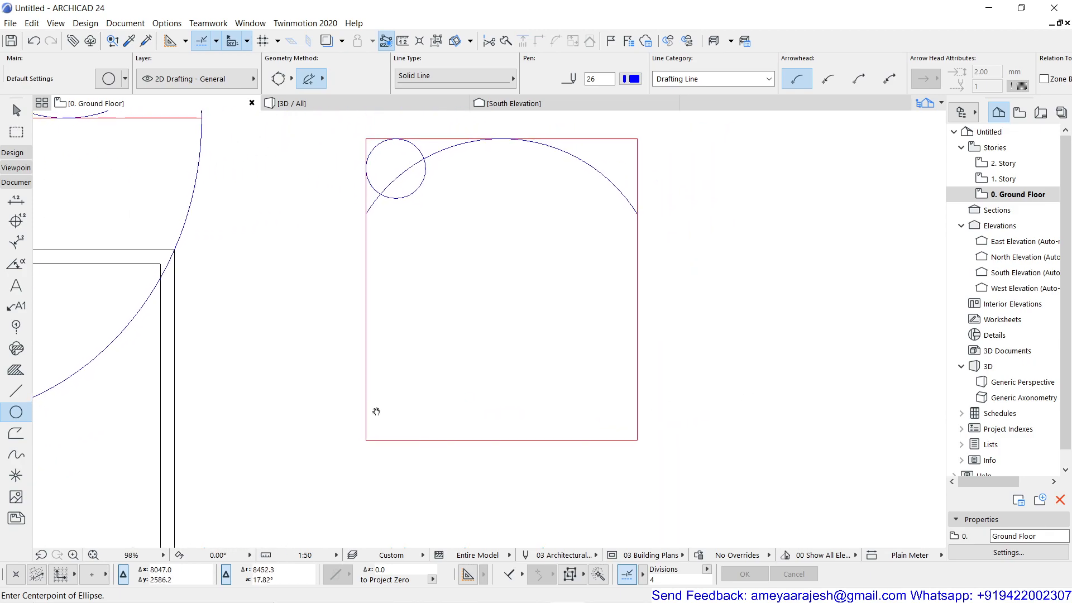
{"action": "middle_click_drag", "start_coordinate": [372, 411], "coordinate": [408, 355]}
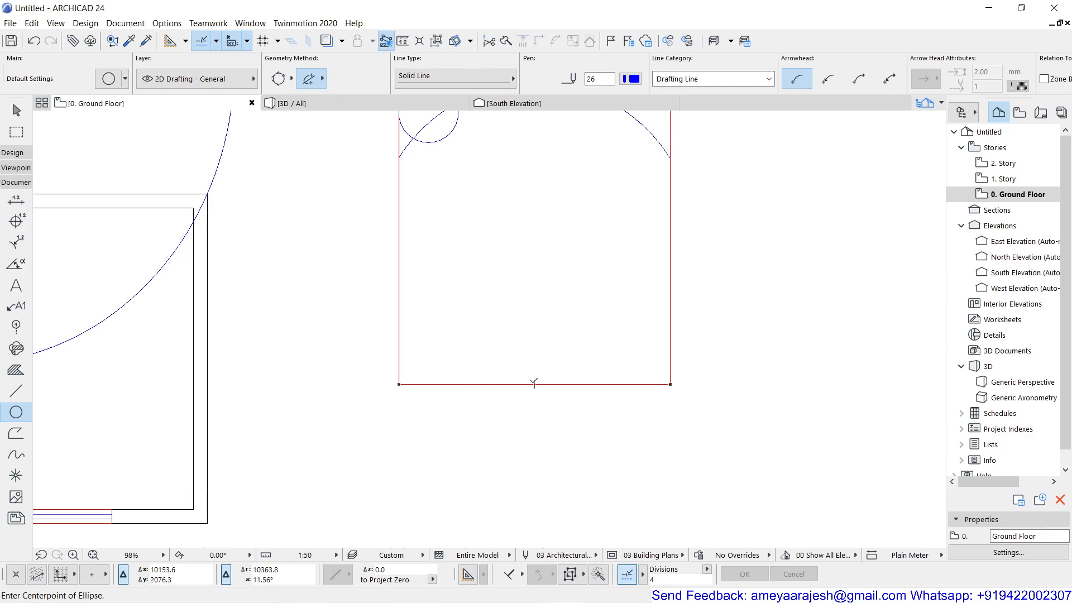
{"action": "left_click", "coordinate": [534, 384]}
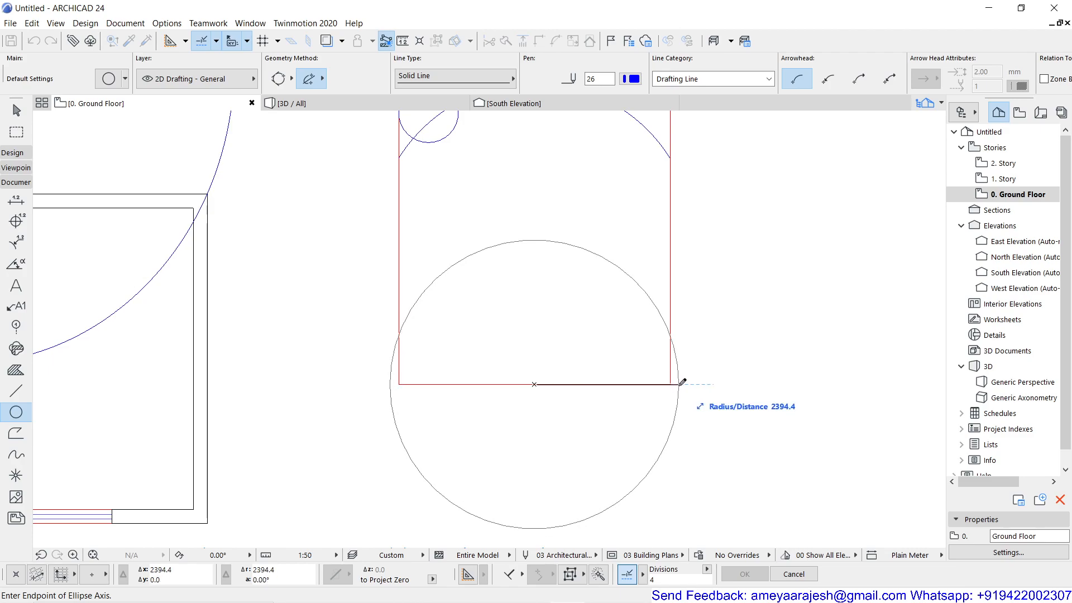
{"action": "left_click", "coordinate": [671, 384]}
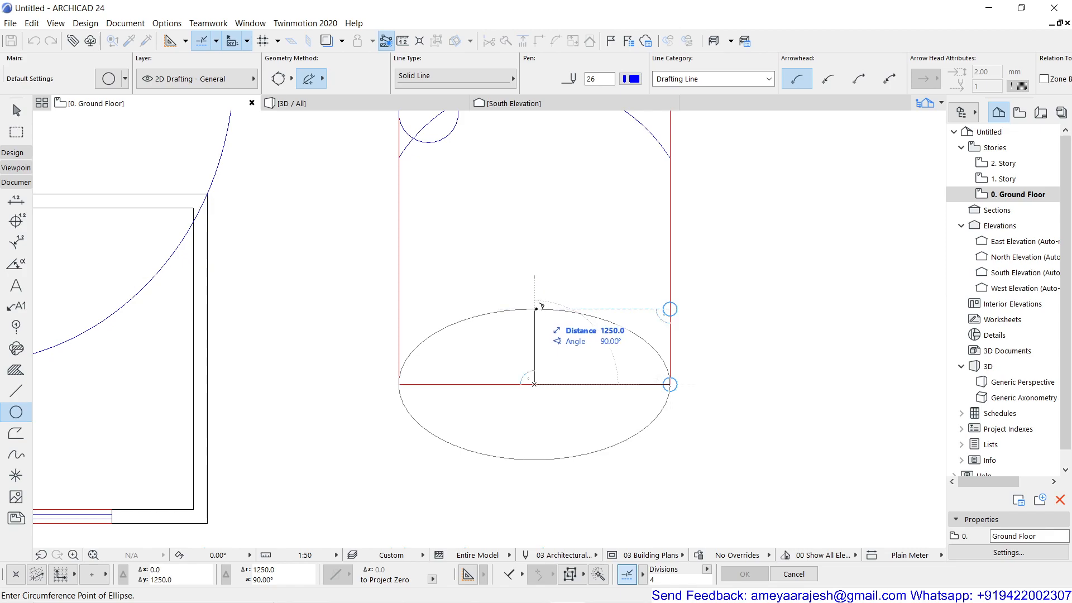
{"action": "left_click", "coordinate": [535, 308]}
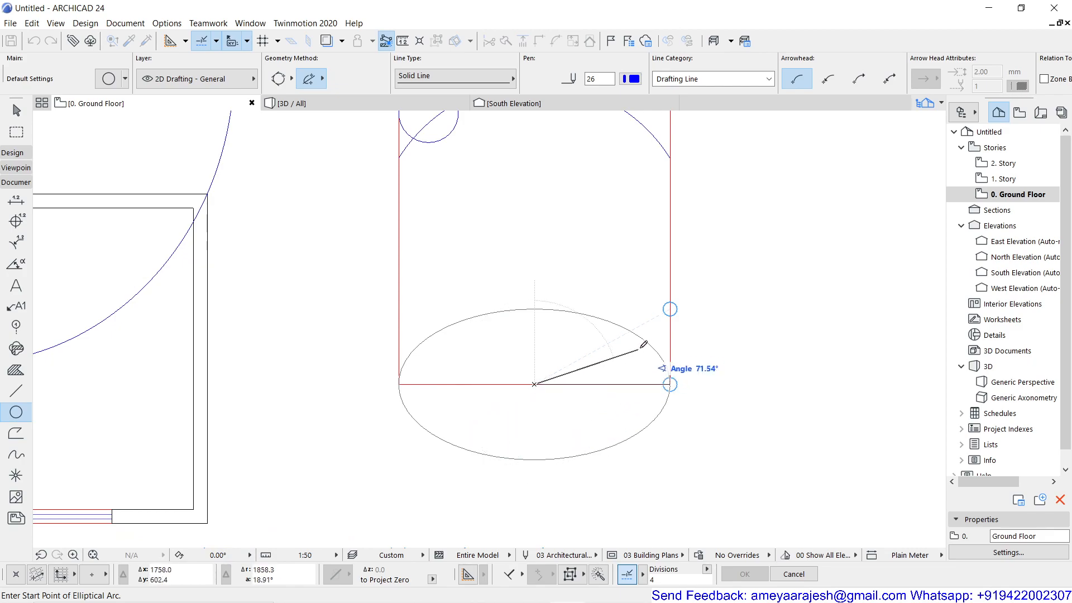
{"action": "left_click", "coordinate": [670, 309]}
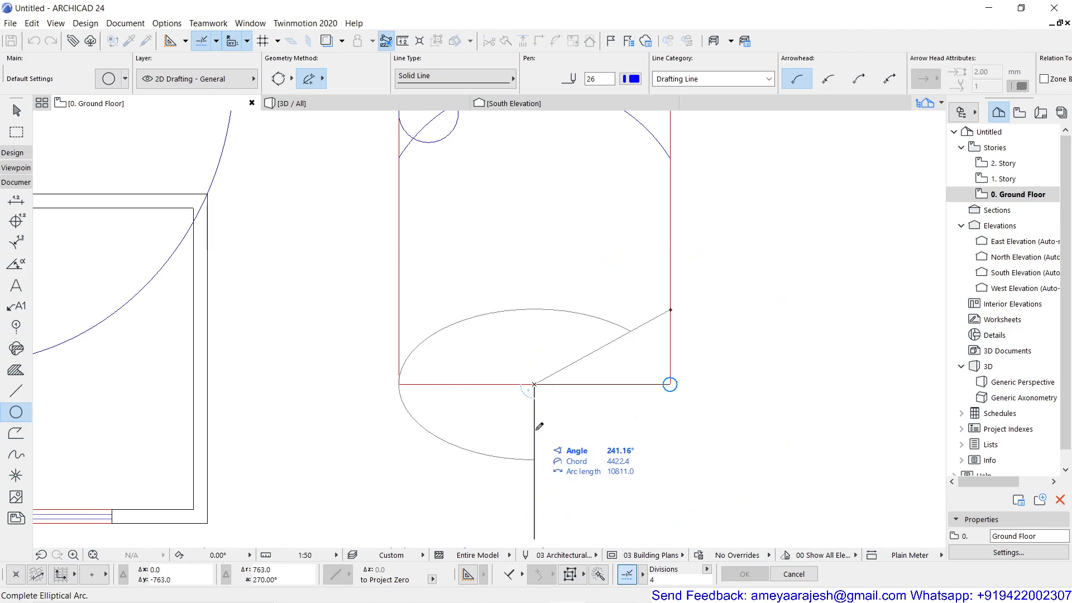
{"action": "left_click", "coordinate": [535, 429]}
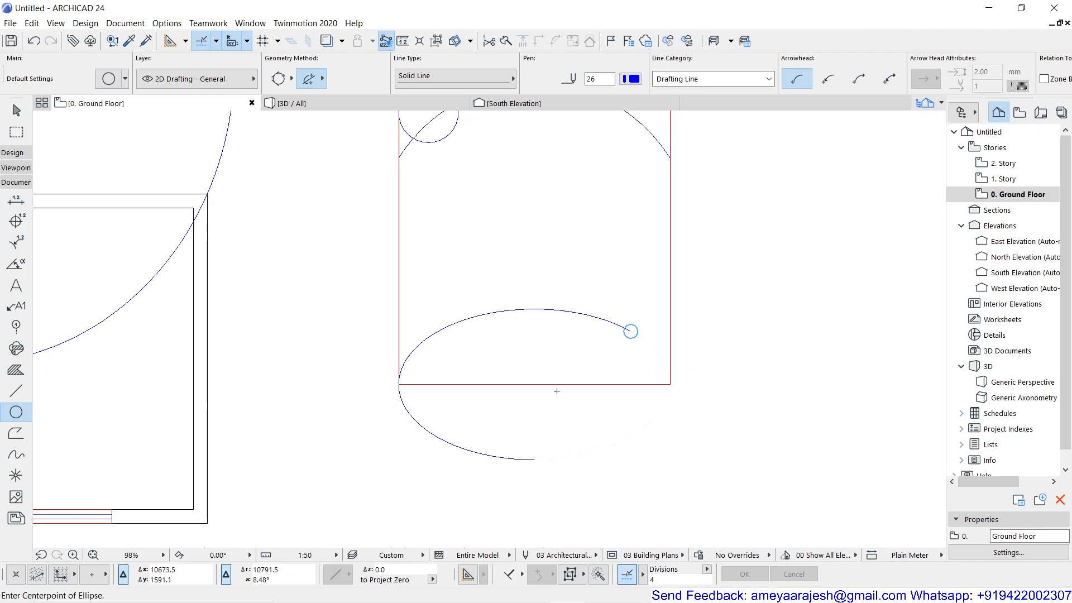
{"action": "scroll", "coordinate": [541, 353], "scroll_direction": "down", "scroll_amount": 3}
{"action": "middle_click_drag", "start_coordinate": [544, 284], "coordinate": [721, 391]}
{"action": "scroll", "coordinate": [673, 370], "scroll_direction": "down", "scroll_amount": 2}
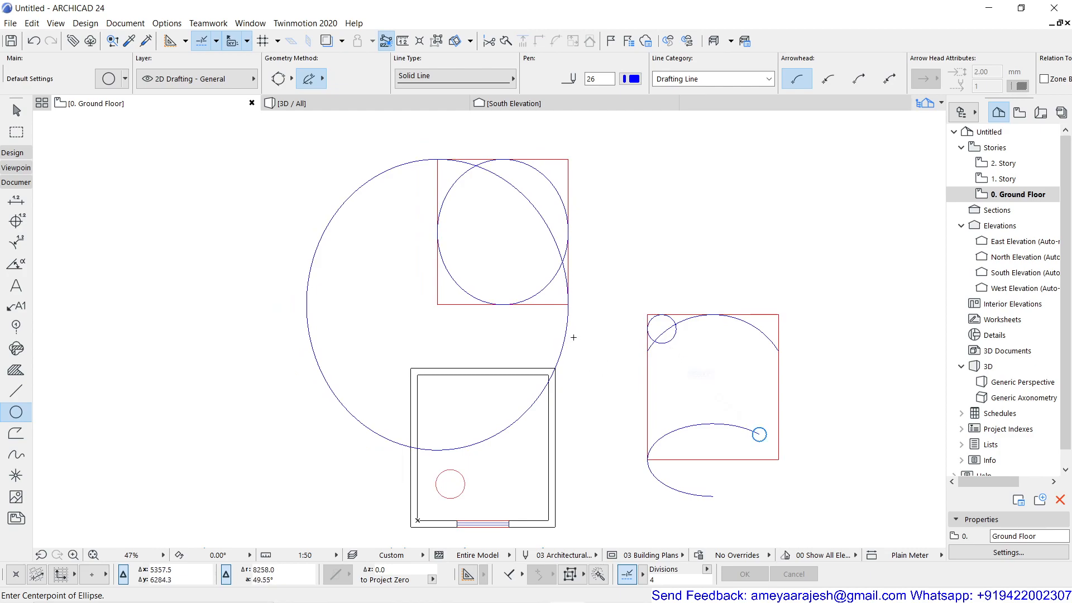
{"action": "scroll", "coordinate": [600, 349], "scroll_direction": "up", "scroll_amount": 2}
{"action": "scroll", "coordinate": [616, 335], "scroll_direction": "down", "scroll_amount": 2}
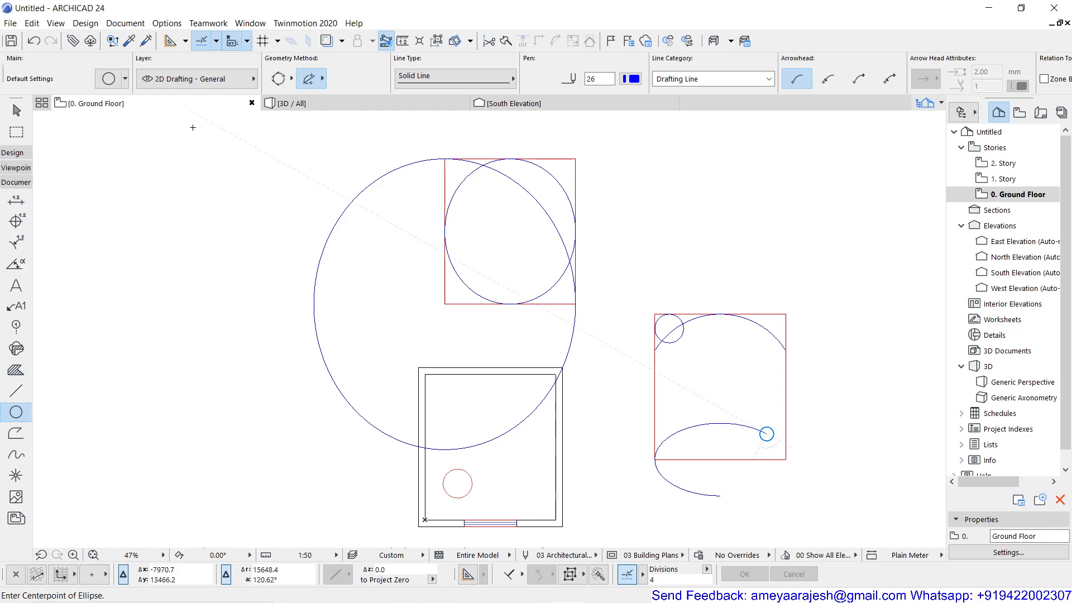
{"action": "left_click", "coordinate": [290, 86]}
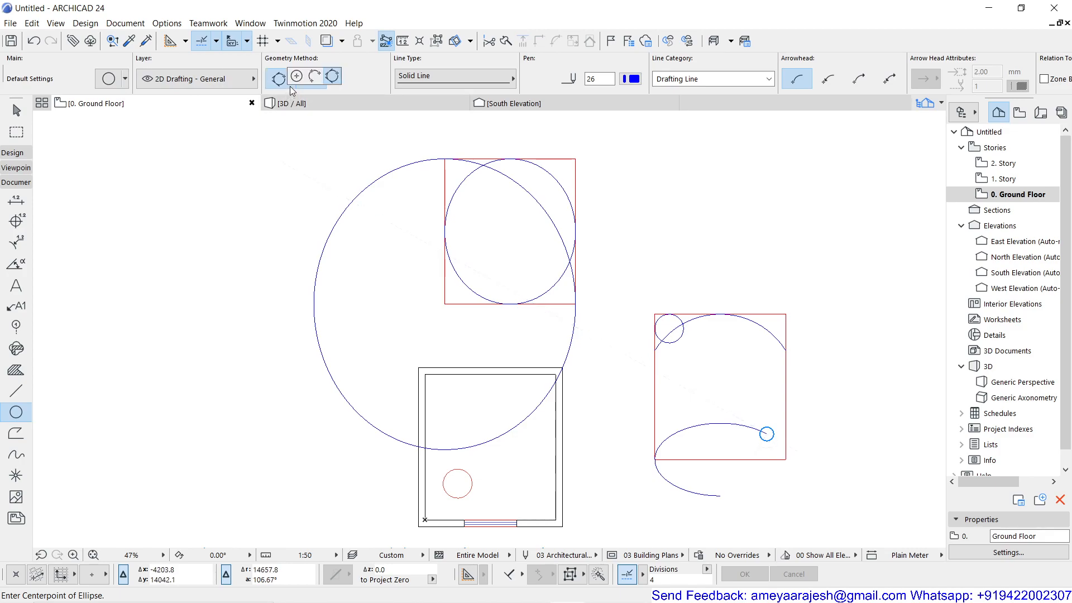
{"action": "left_click", "coordinate": [361, 82]}
{"action": "left_click", "coordinate": [323, 76]}
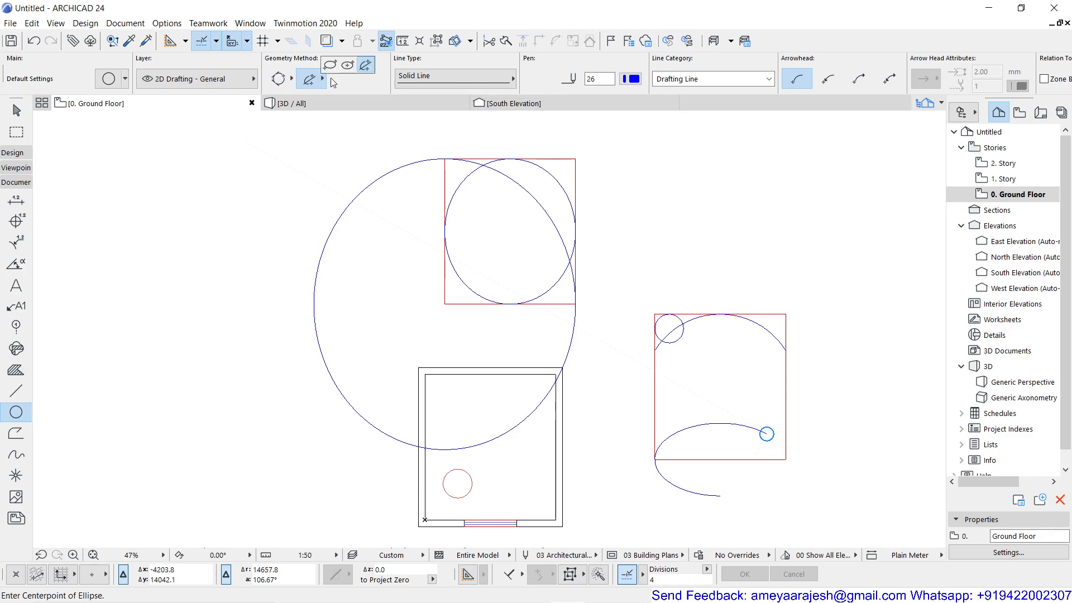